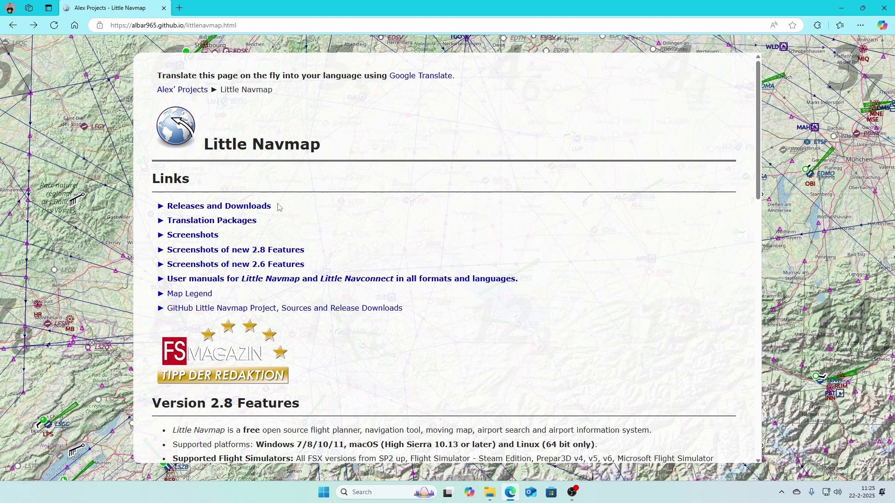
Step: Open the Little Navmap 'Releases and Downloads' page on GitHub showing Version 3.0.14
left_click(244, 208)
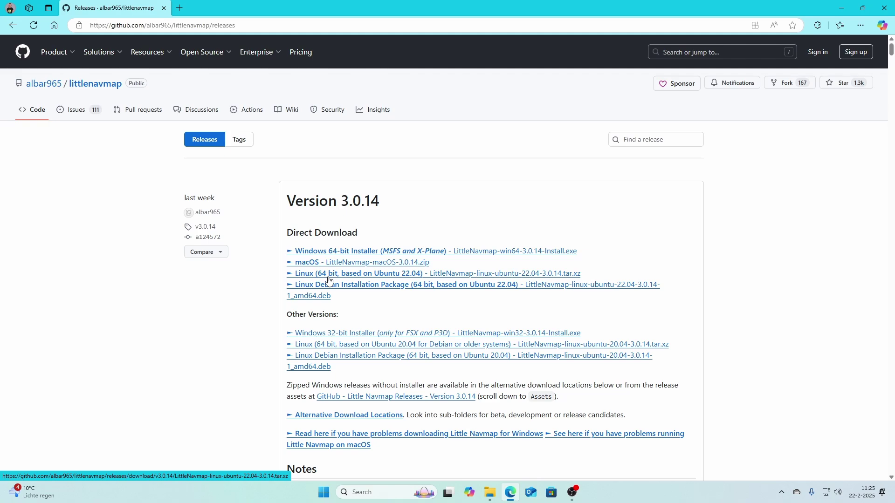
Step: Download the Windows 64-bit installer LittleNavmap-win64-3.0.14-Install and keep it despite Edge's warning
left_click(372, 254)
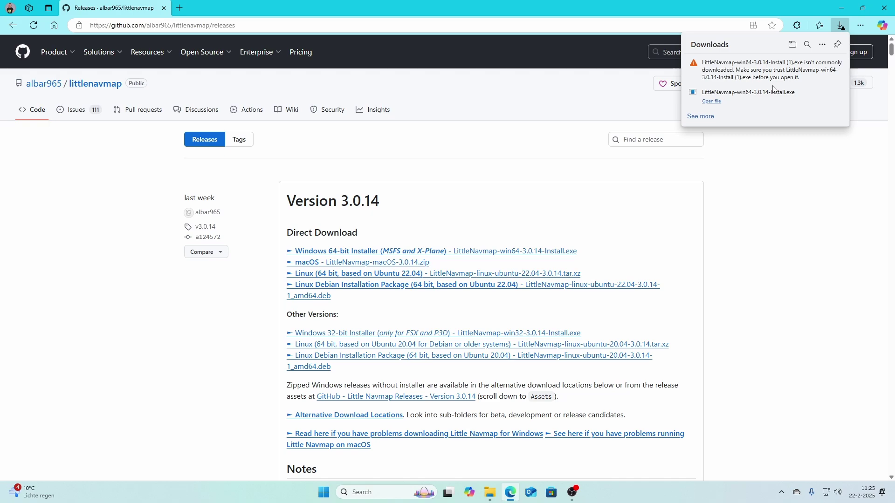
mouse_move(806, 79)
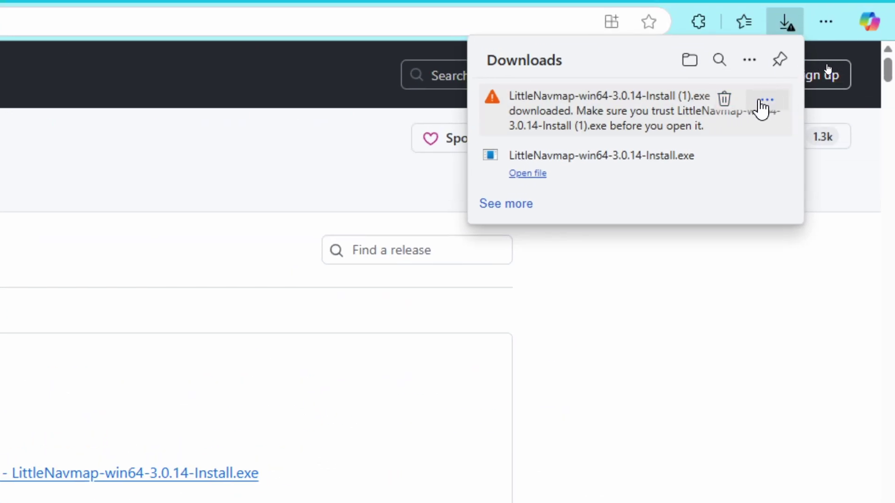
left_click(766, 106)
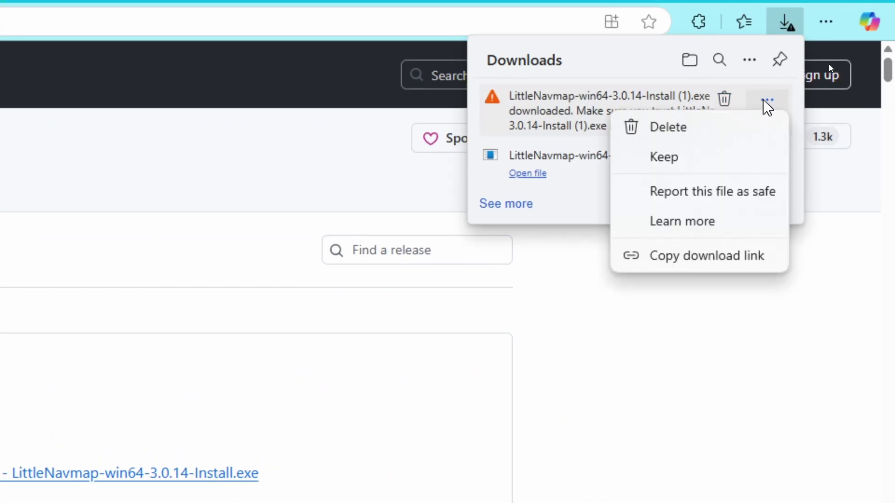
left_click(675, 160)
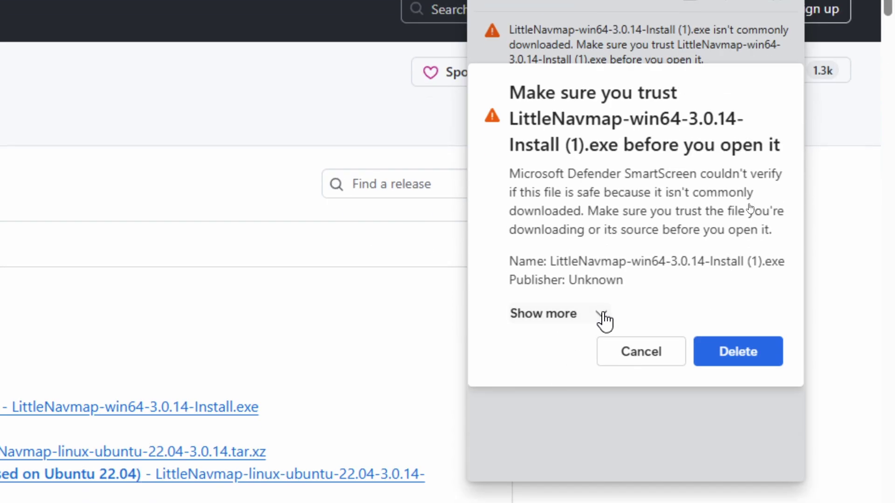
left_click(601, 380)
left_click(552, 339)
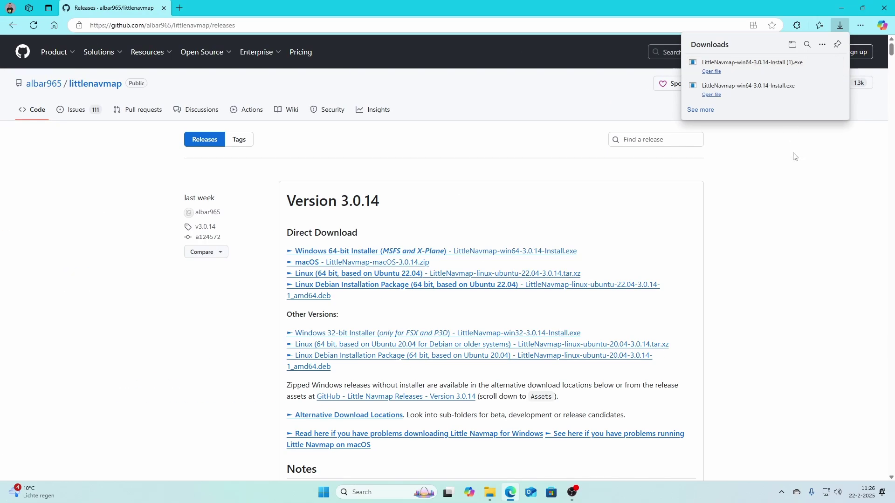
left_click(807, 194)
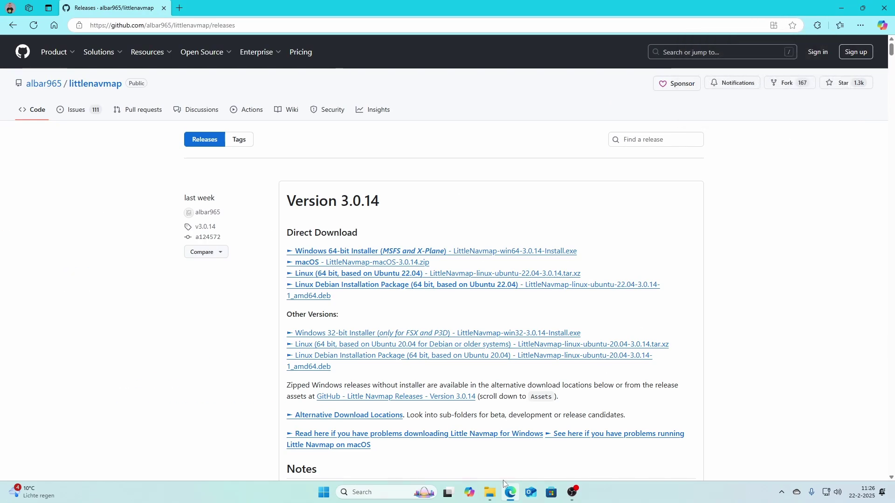
Step: Run LittleNavmap-win64-3.0.14-Install from the Downloads folder in File Explorer
mouse_move(490, 494)
left_click(520, 444)
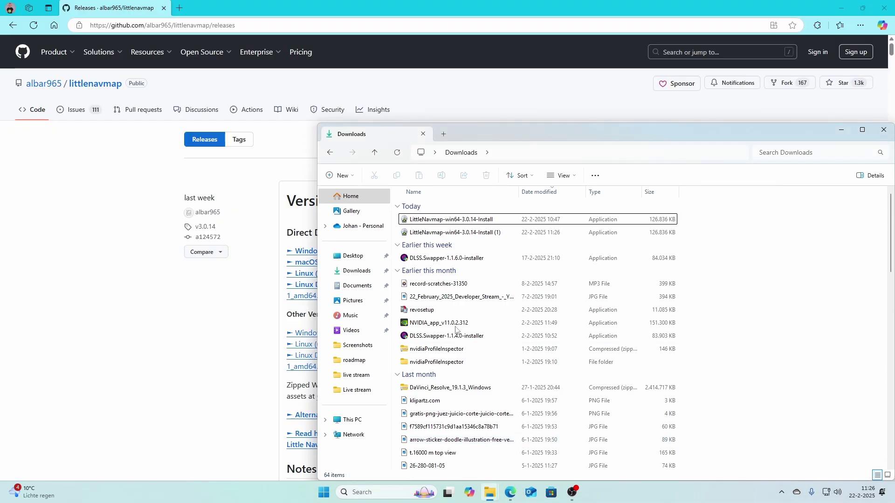
left_click(475, 220)
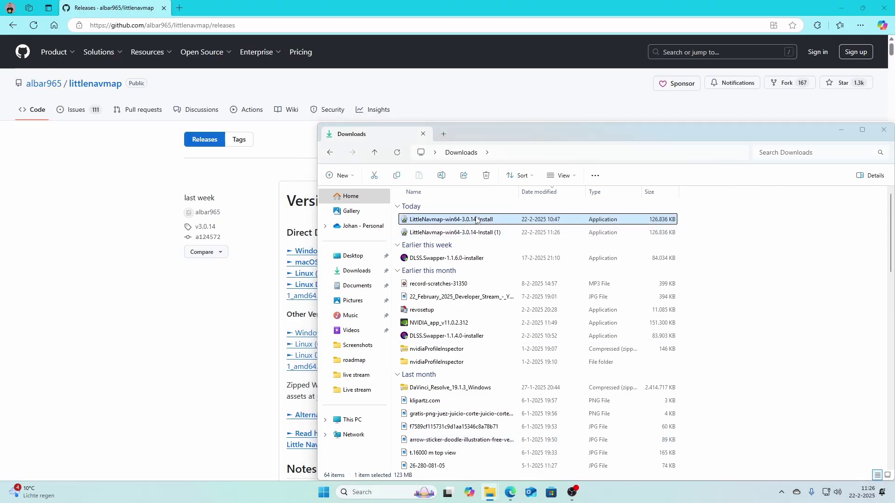
double_click(476, 219)
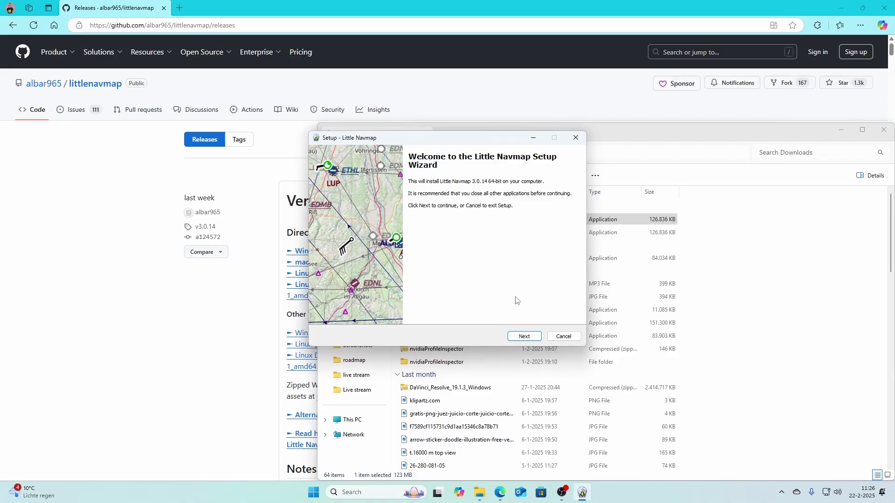
Step: Accept the license and install Little Navmap 3.0.14 into C:\Program Files\Little Navmap with default tasks
left_click(523, 336)
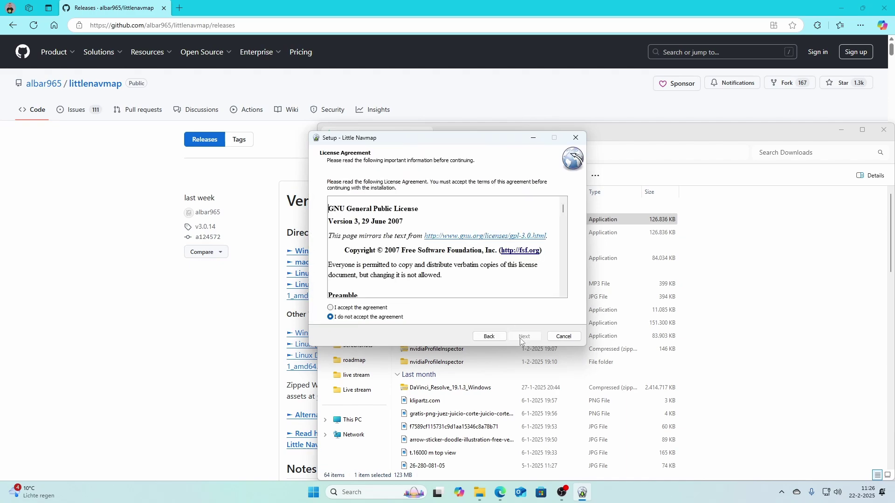
left_click(383, 308)
left_click(521, 338)
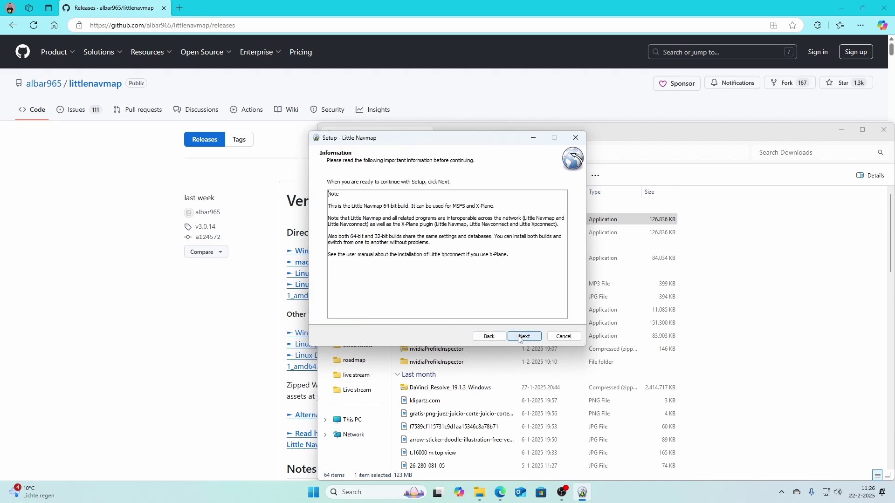
left_click(519, 338)
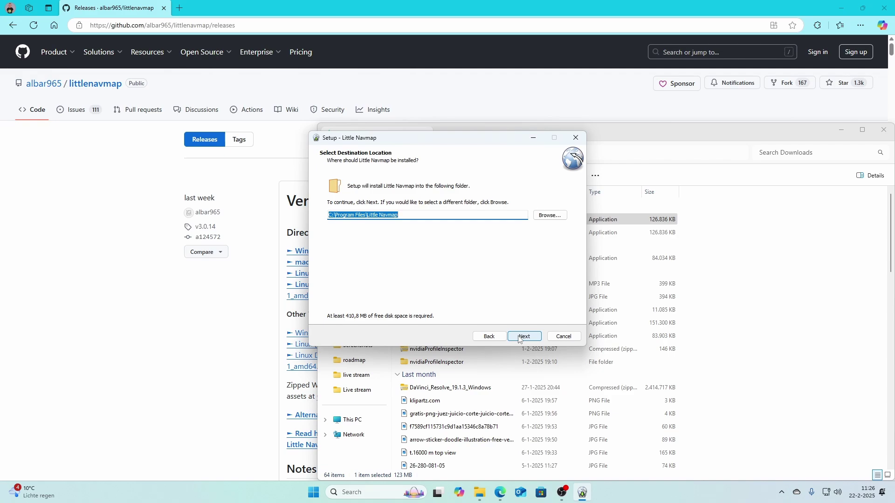
left_click(519, 337)
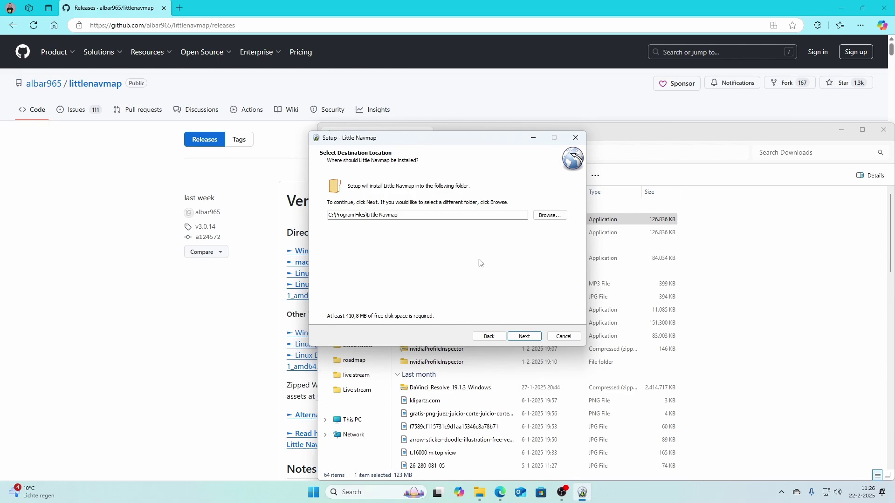
left_click(522, 337)
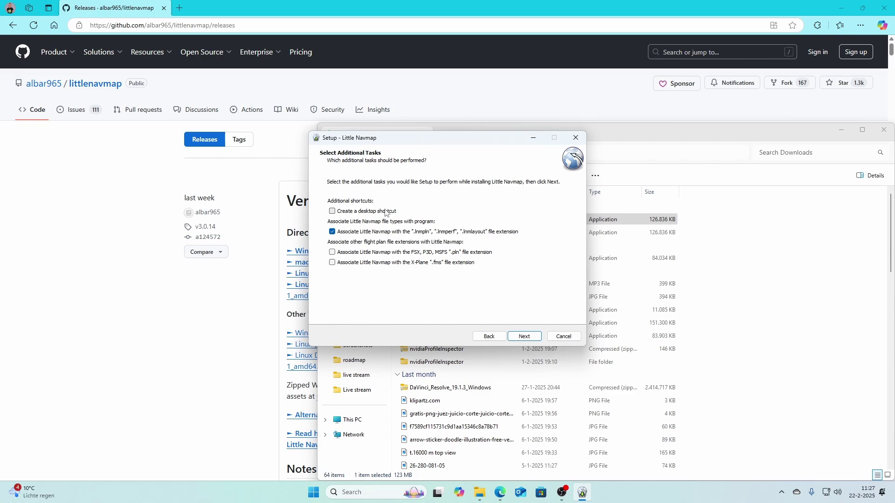
left_click(522, 337)
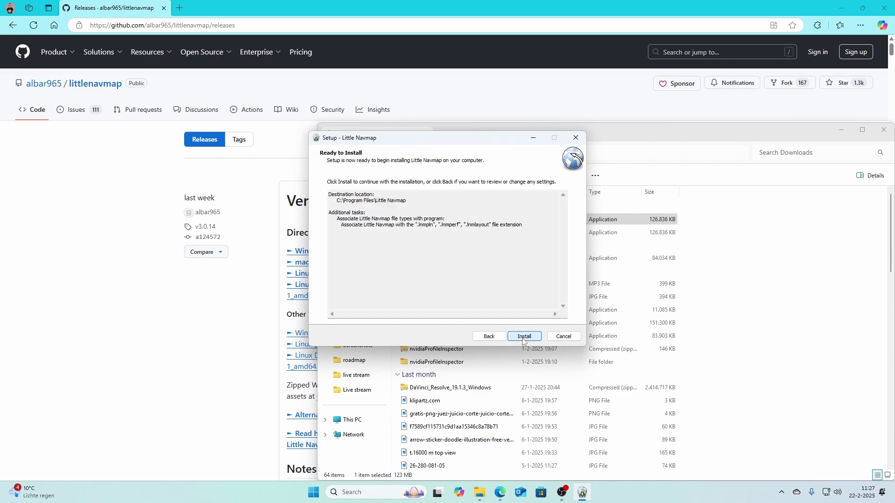
left_click(524, 337)
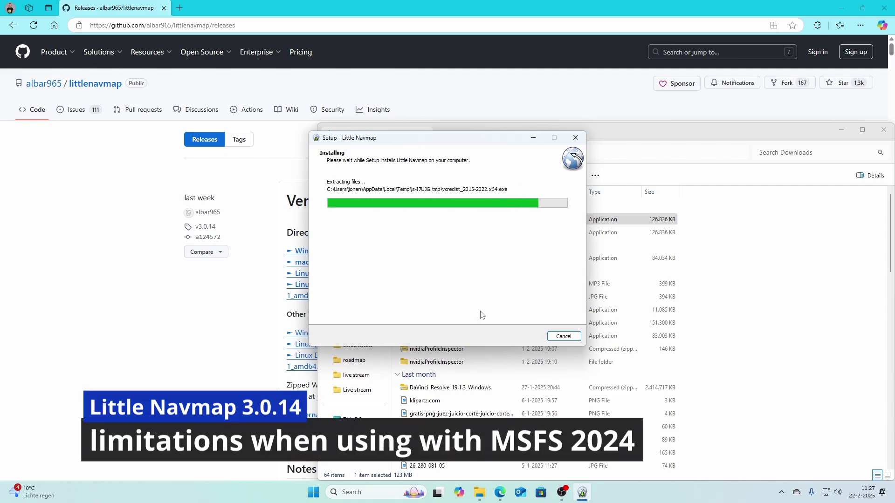
left_click(241, 374)
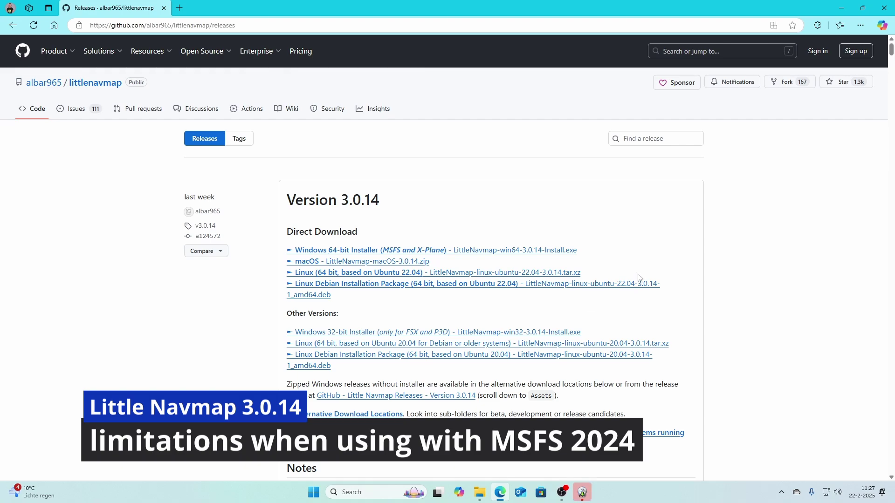
Step: Scroll the release page down to the notes on MSFS 2024 scenery library limitations
scroll(533, 285, "down", 3)
scroll(606, 279, "down", 2)
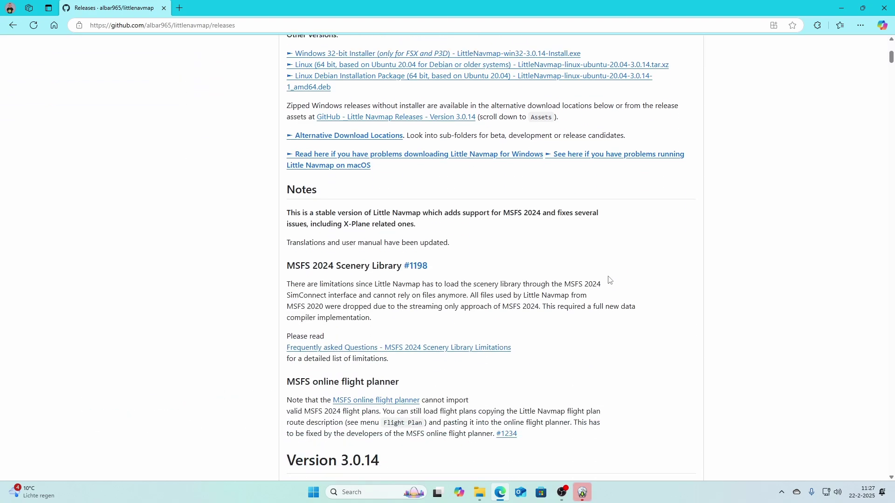
scroll(559, 254, "down", 2)
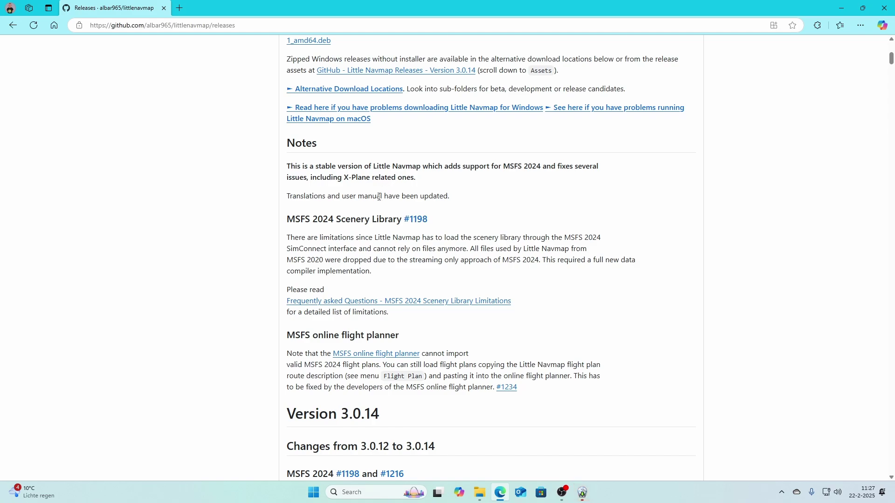
mouse_move(422, 225)
right_click(412, 306)
left_click(447, 309)
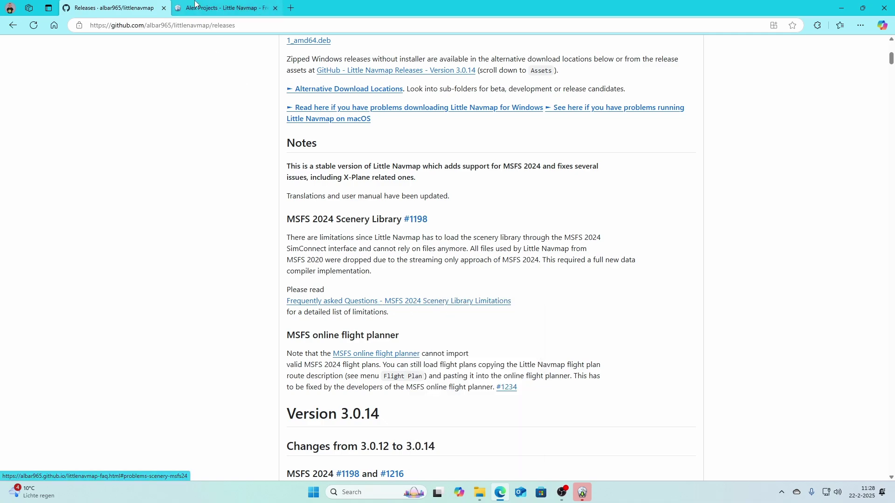
left_click(208, 9)
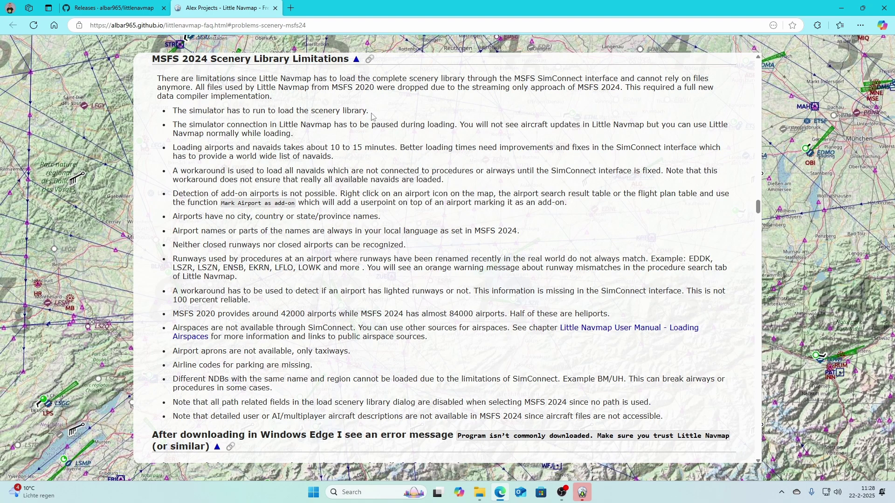
left_click_drag(369, 110, 175, 109)
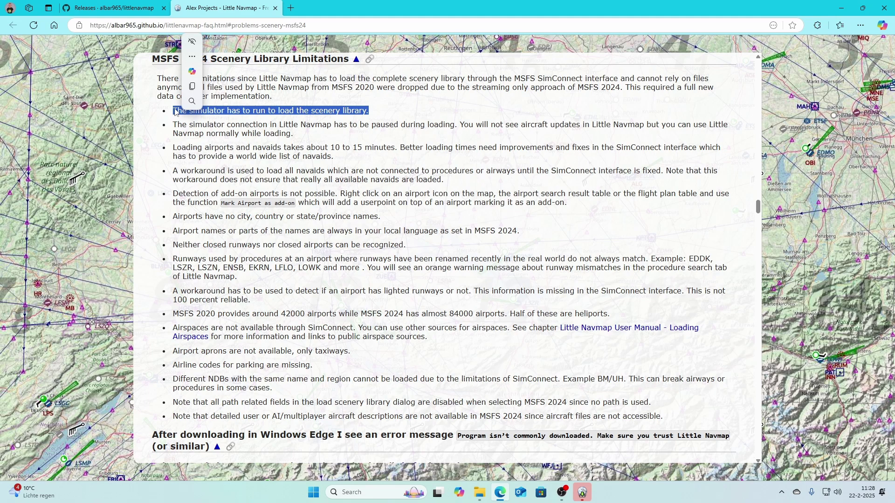
left_click(202, 132)
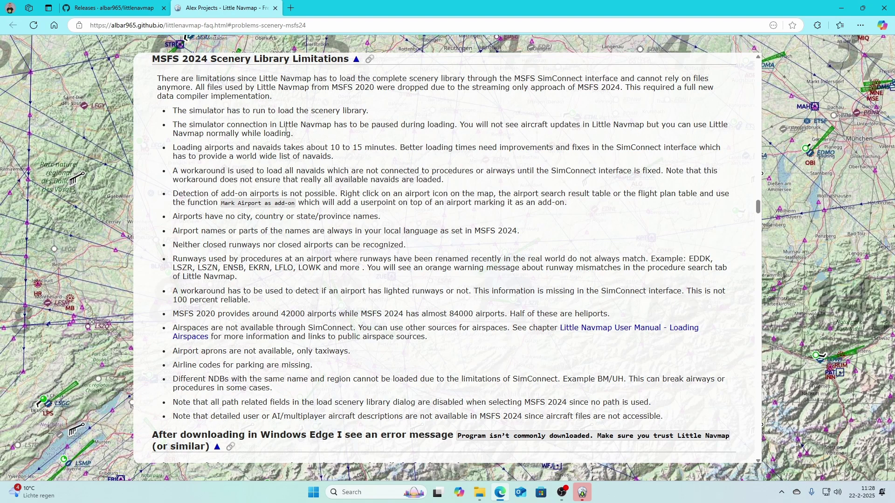
left_click_drag(303, 136, 177, 124)
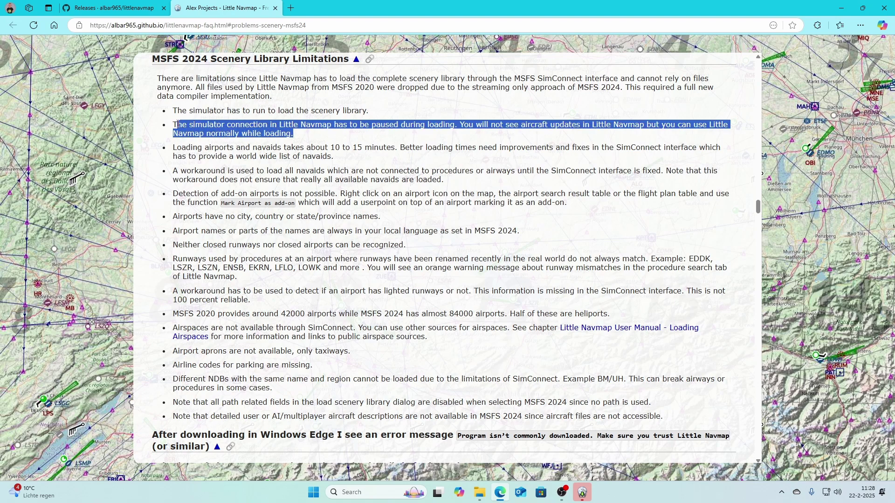
left_click(226, 153)
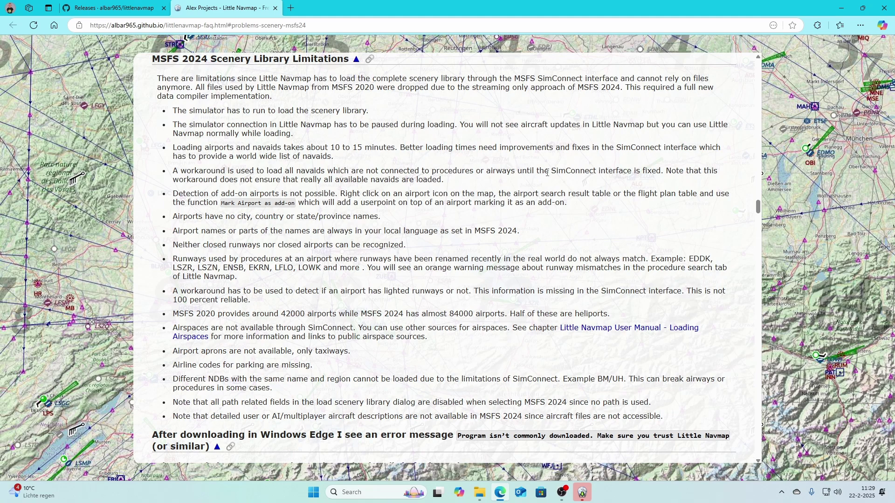
Step: Highlight 'SimConnect interface' in the FAQ, then return to the GitHub release notes
left_click_drag(552, 171, 633, 172)
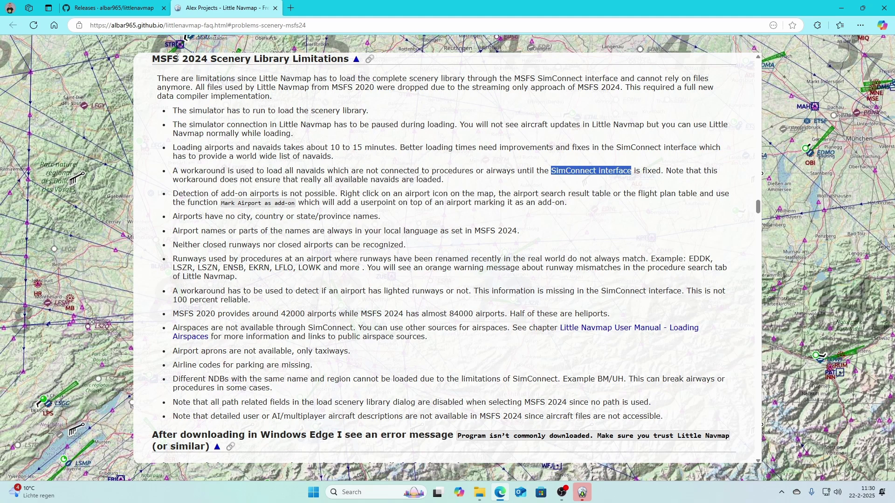
left_click(114, 8)
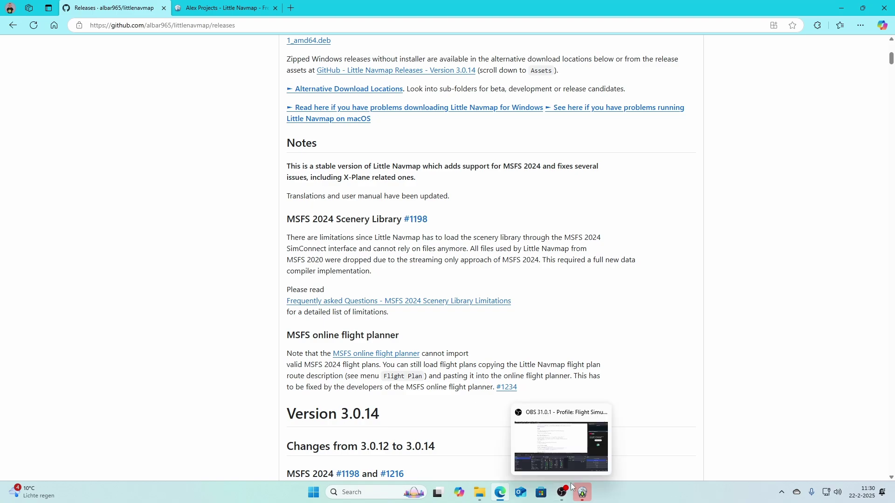
Step: Untick the changelog option and finish Setup, keeping launch and user manual checked
left_click(582, 495)
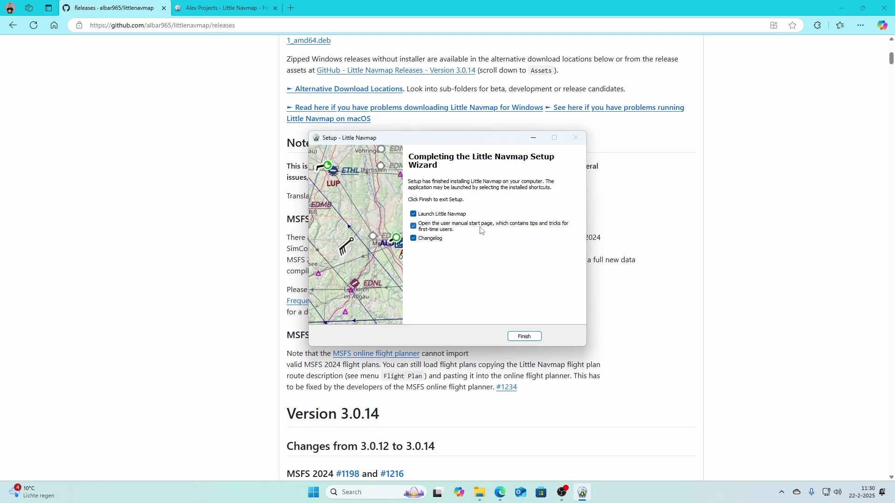
left_click(421, 239)
left_click(419, 239)
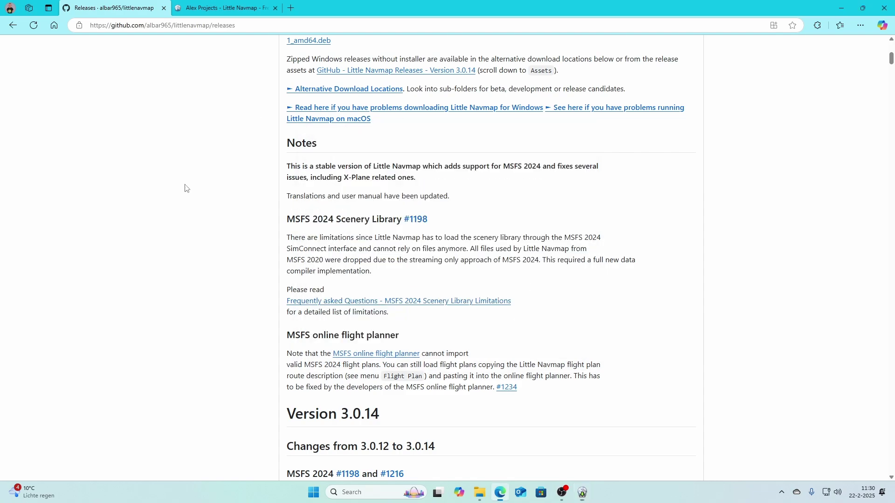
left_click(412, 301)
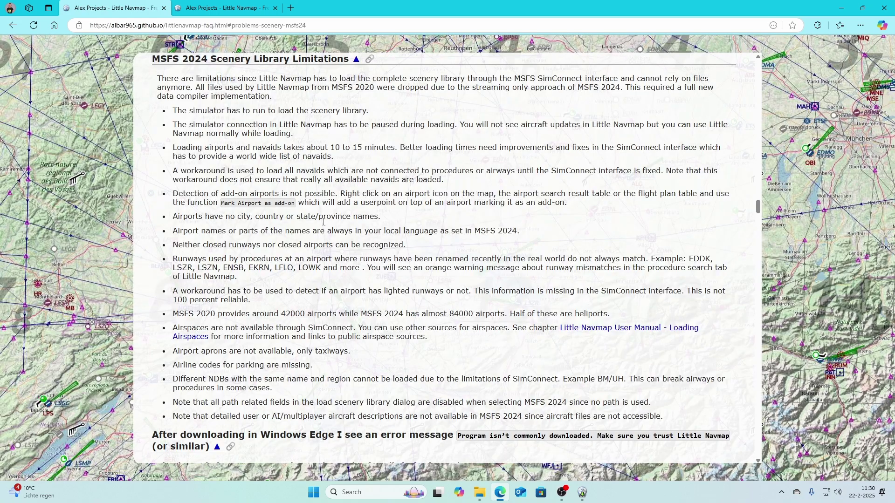
left_click_drag(204, 113, 351, 111)
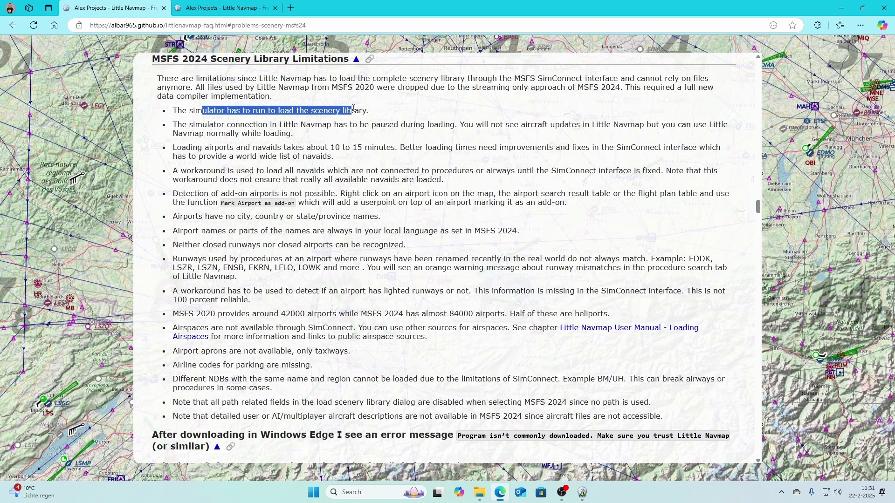
left_click(581, 492)
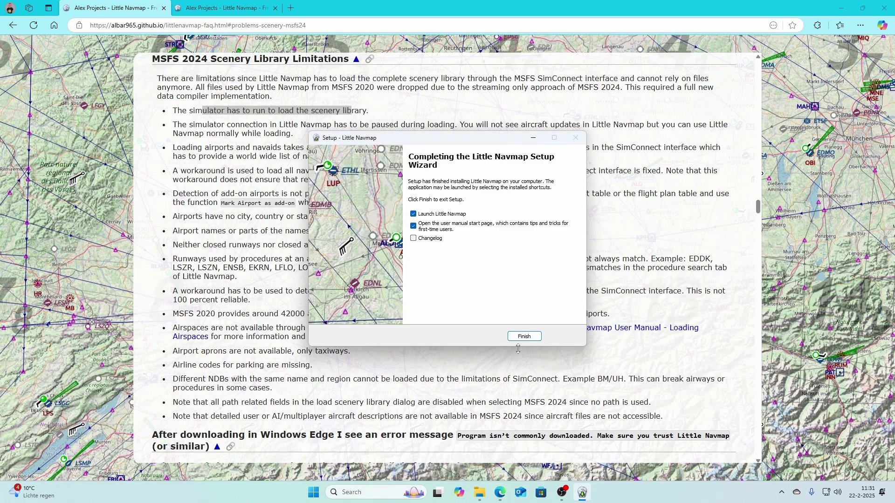
left_click(520, 337)
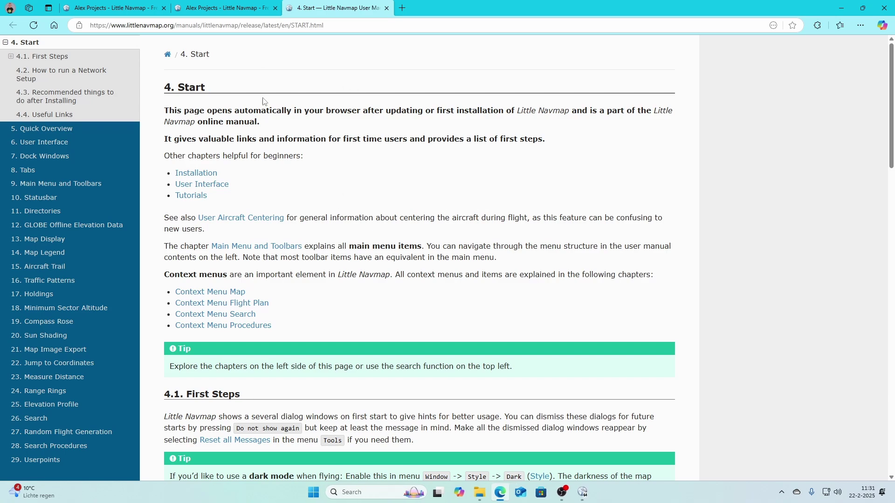
scroll(389, 194, "down", 3)
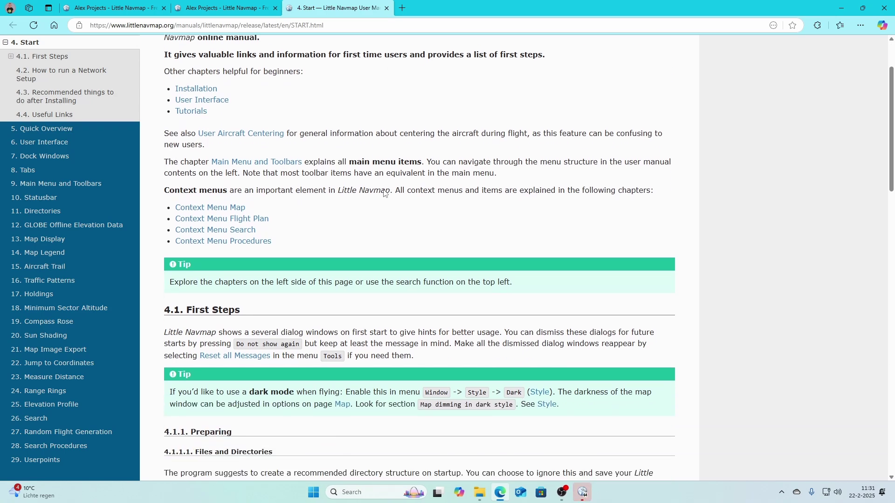
scroll(349, 267, "down", 4)
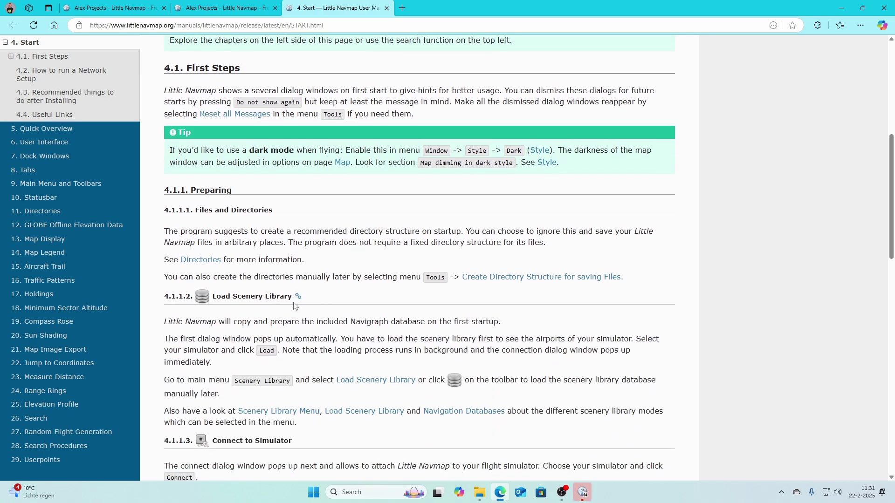
scroll(298, 307, "down", 1)
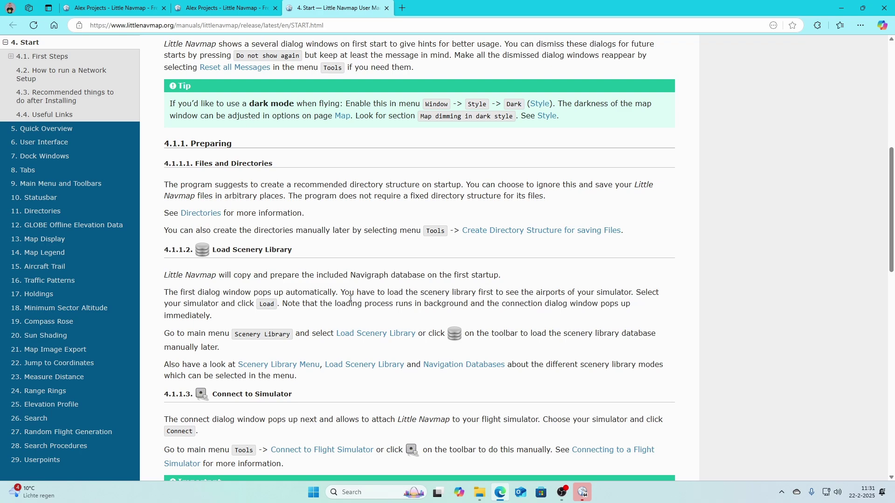
Step: Bring up Little Navmap and dismiss the elevation data notice to reach the Welcome dialog
left_click(583, 492)
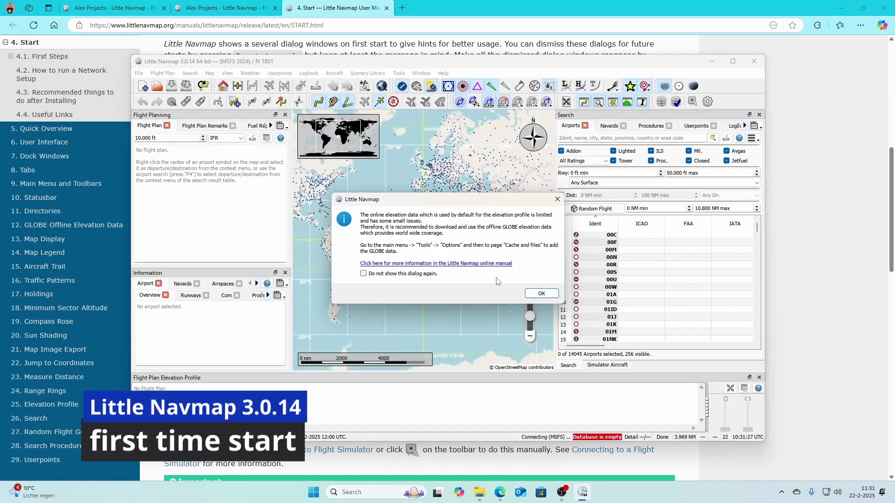
left_click(541, 294)
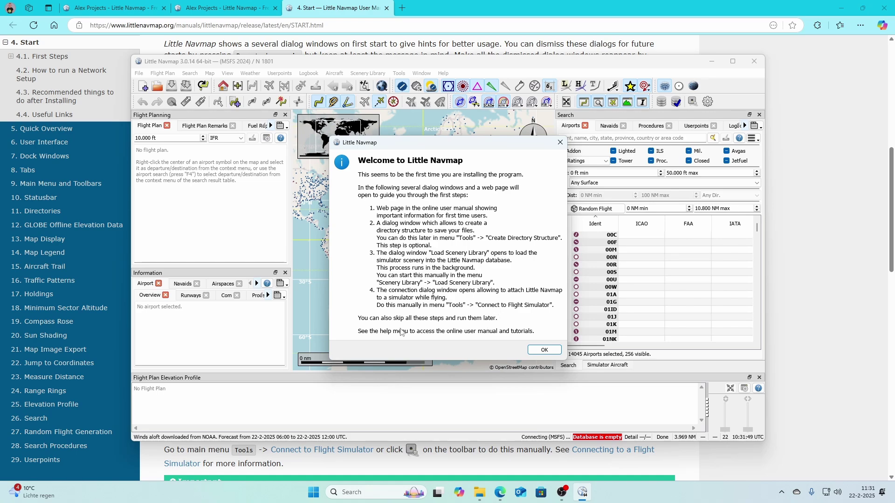
Step: Launch Microsoft Flight Simulator 2024 via a Start search for 'fli', then return to Little Navmap
left_click(313, 495)
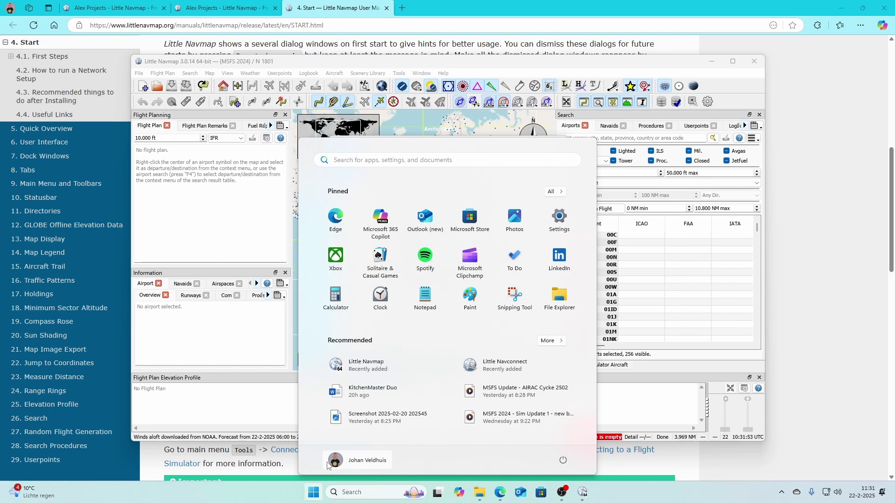
type("fli")
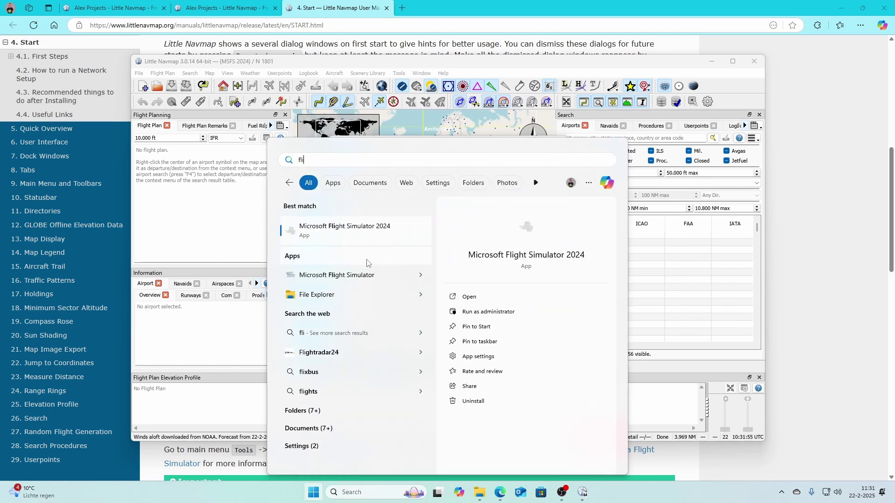
left_click(363, 231)
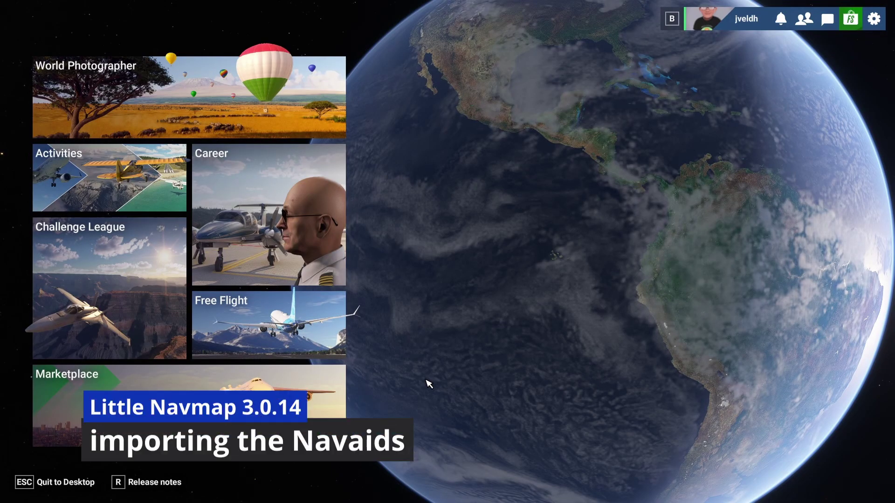
key("alt+Tab")
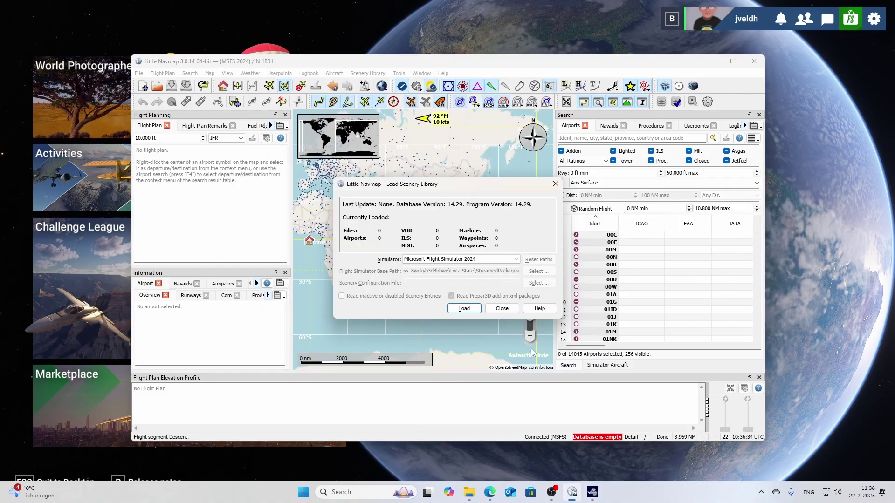
Step: Load the scenery library with Microsoft Flight Simulator 2024 selected as the simulator
left_click(515, 261)
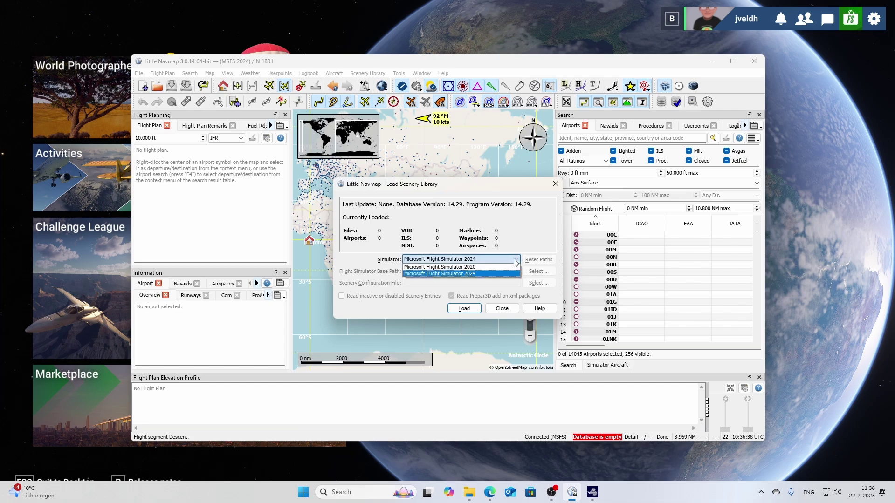
left_click(515, 261)
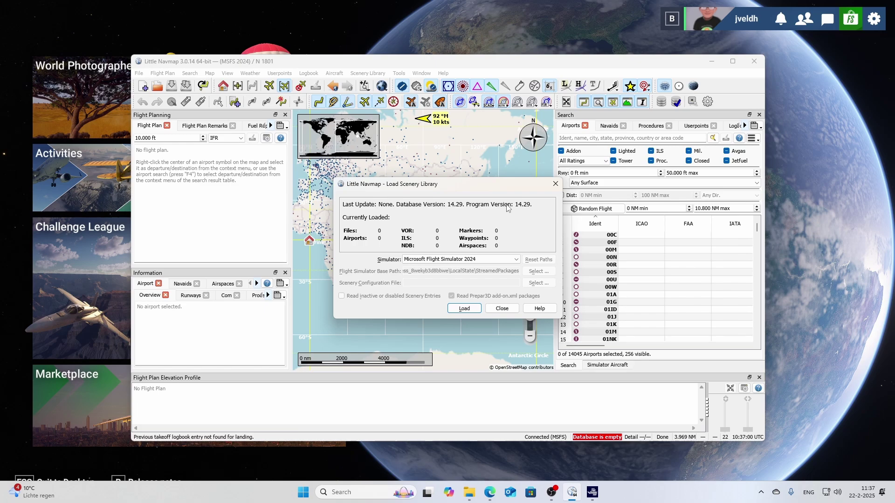
left_click(465, 311)
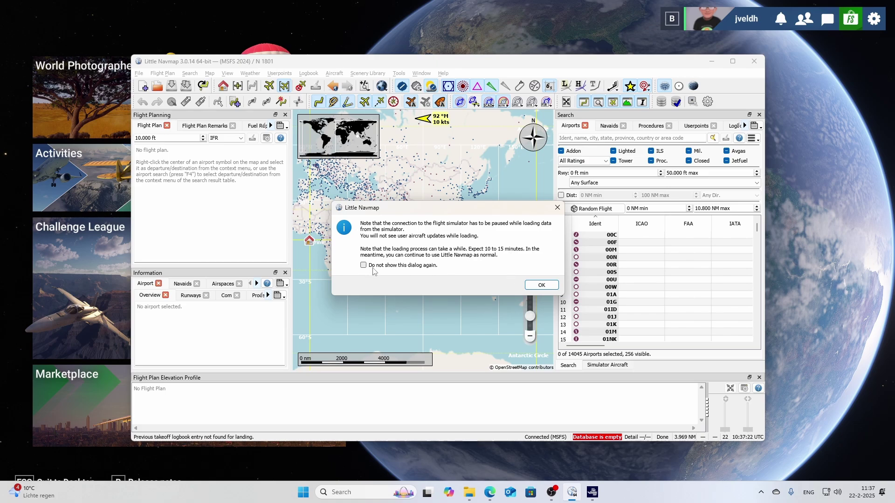
Step: Dismiss the loading, connection-error and scenery notices, then close the Flight Simulator Connection dialog
left_click(541, 285)
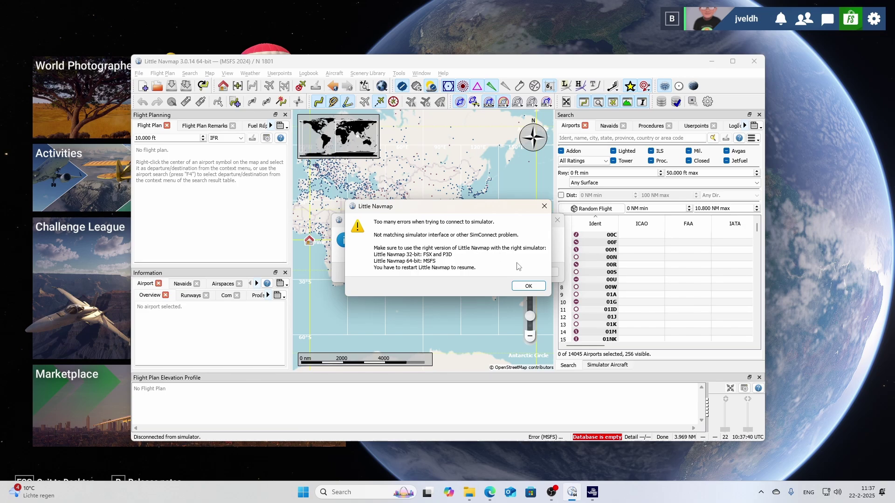
left_click(528, 289)
left_click(536, 275)
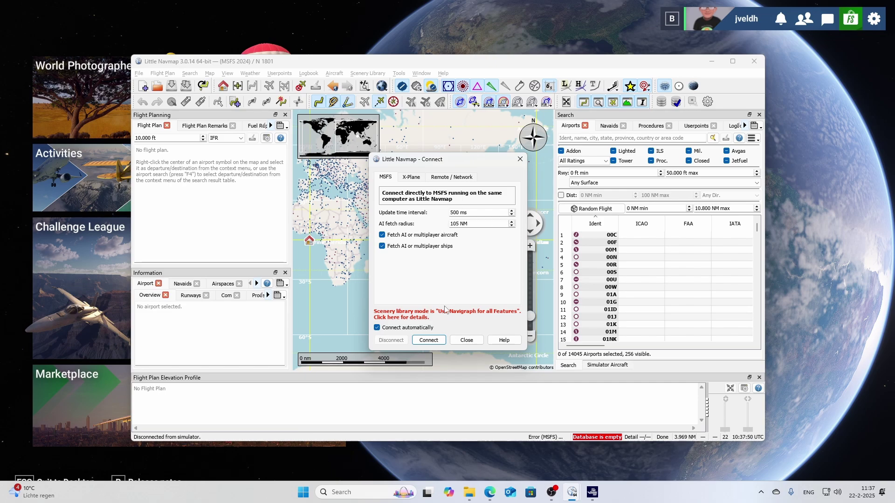
left_click(428, 341)
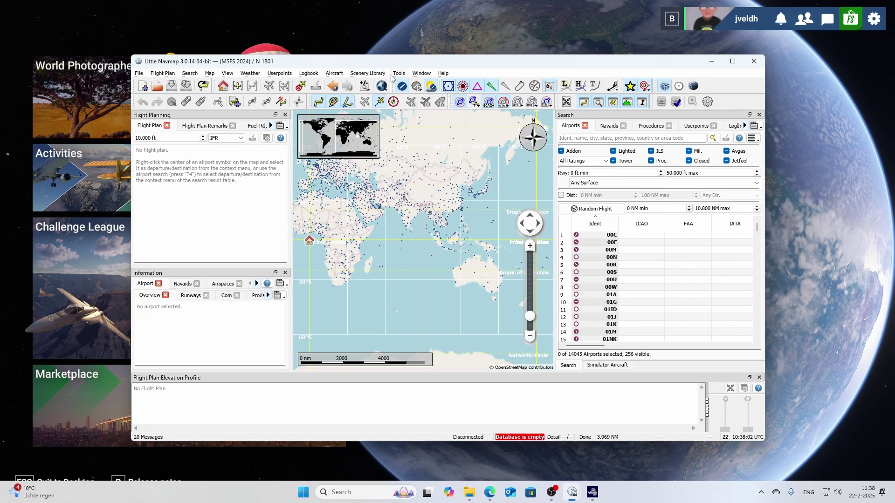
Step: Start loading the MSFS 2024 scenery library, then cancel the load stalled at 9%
left_click(368, 74)
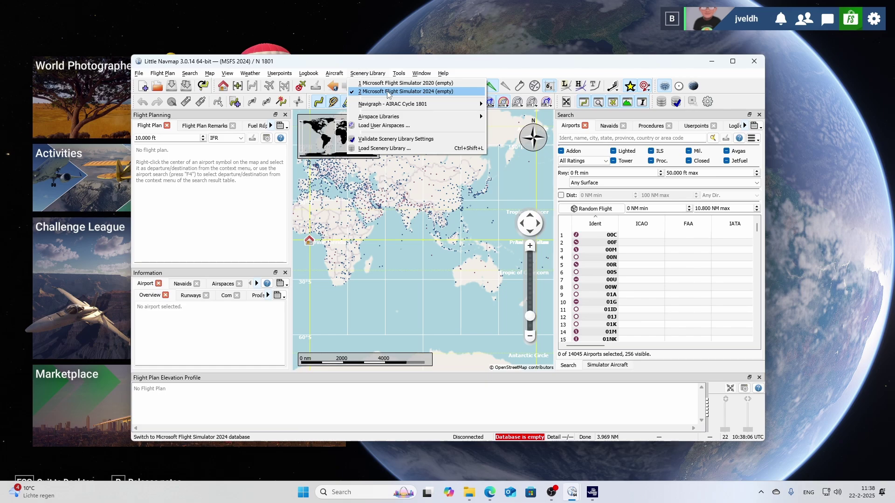
left_click(390, 148)
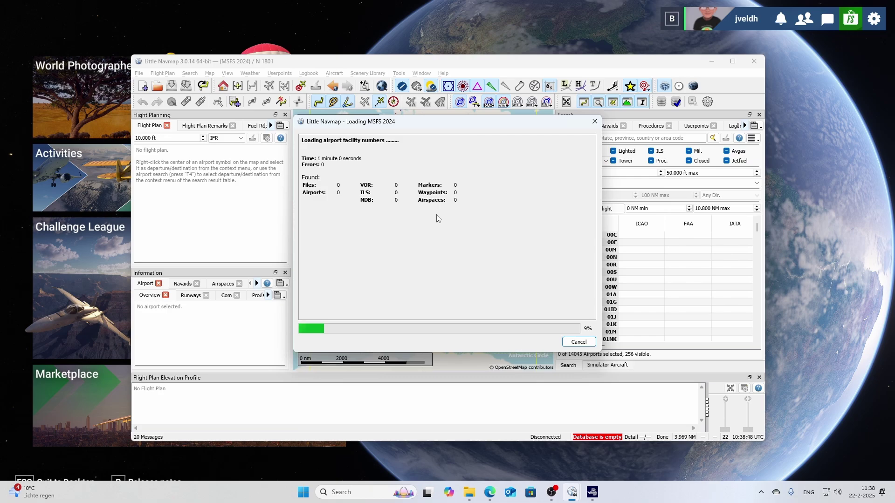
left_click(578, 344)
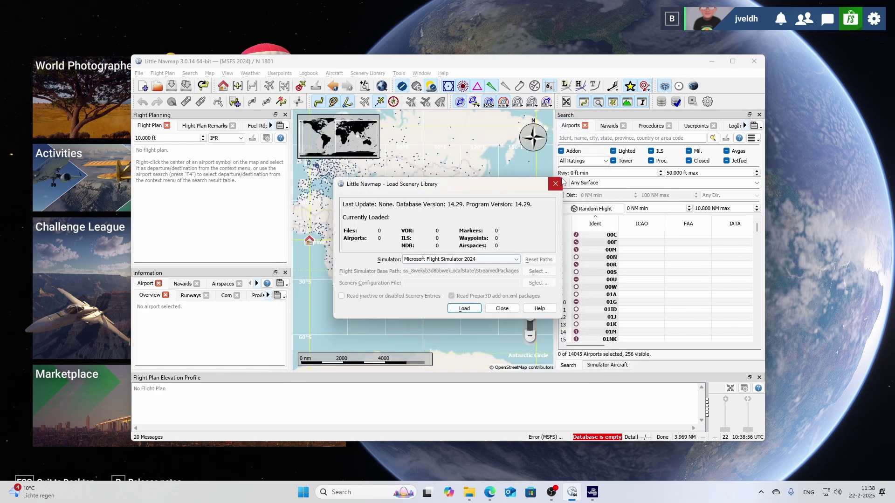
Step: Close the Load Scenery Library dialog and quit Little Navmap, confirming Yes
left_click(556, 184)
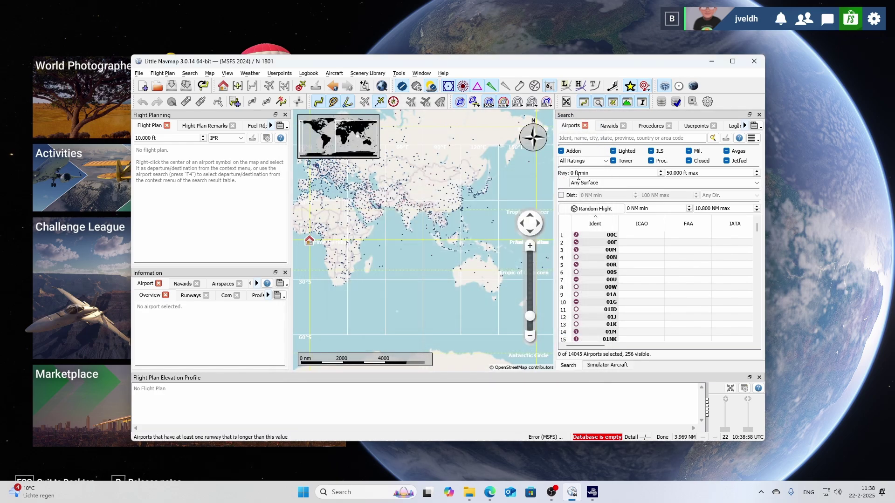
left_click(754, 61)
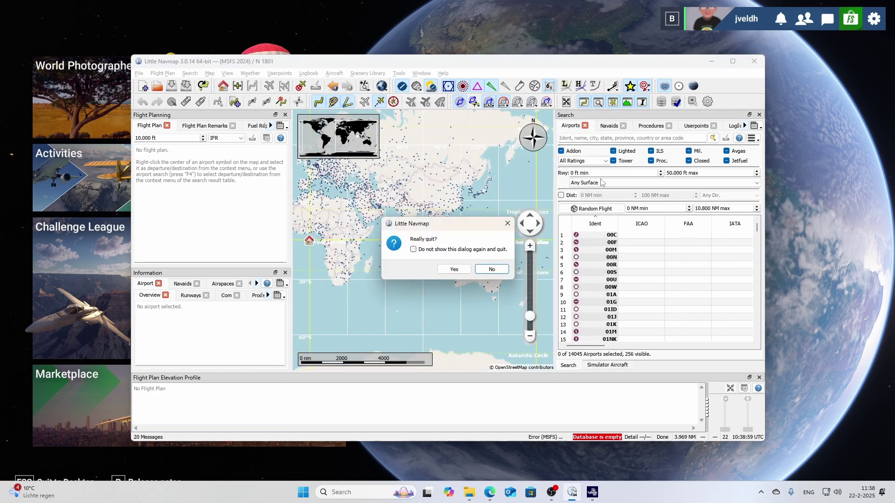
left_click(456, 268)
Step: Relaunch Little Navmap by searching 'lit' in the Start menu
key("super")
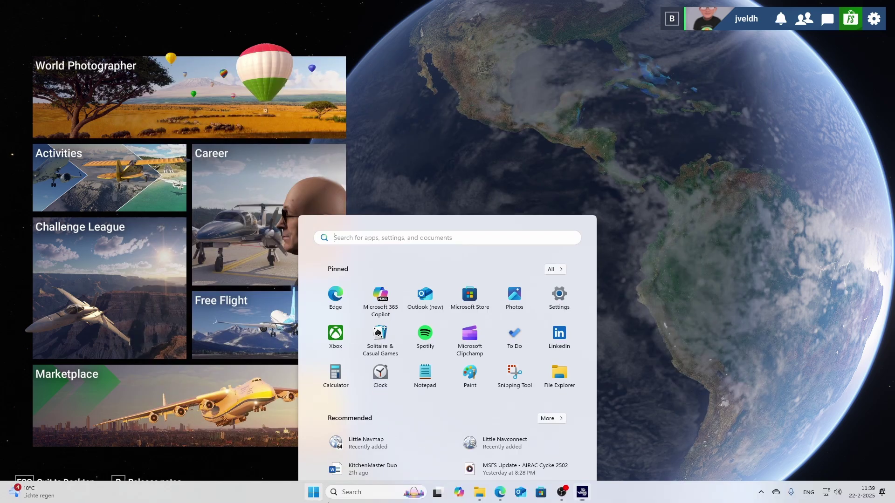
type("lit")
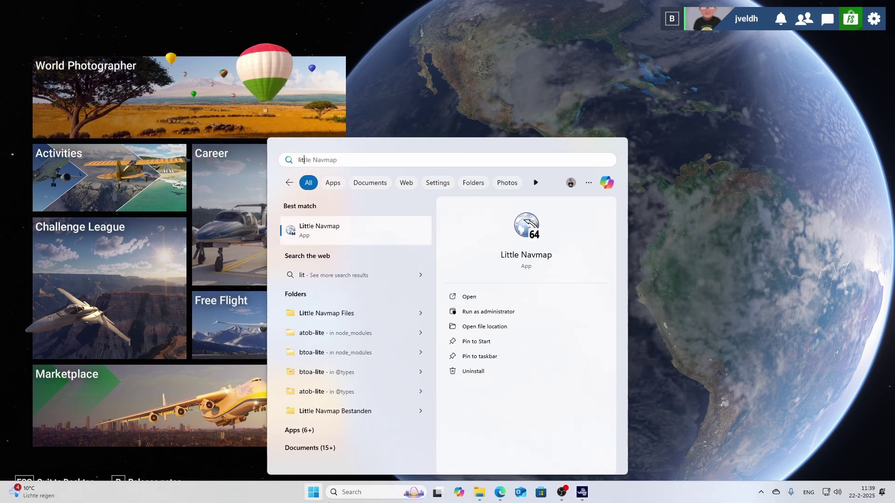
key("Return")
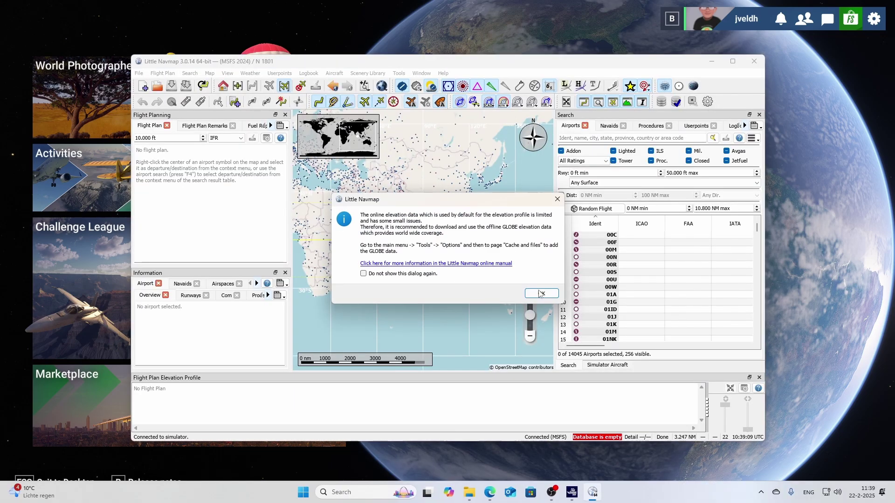
Step: Dismiss the elevation data notice so the connected aircraft shows on the map
left_click(544, 295)
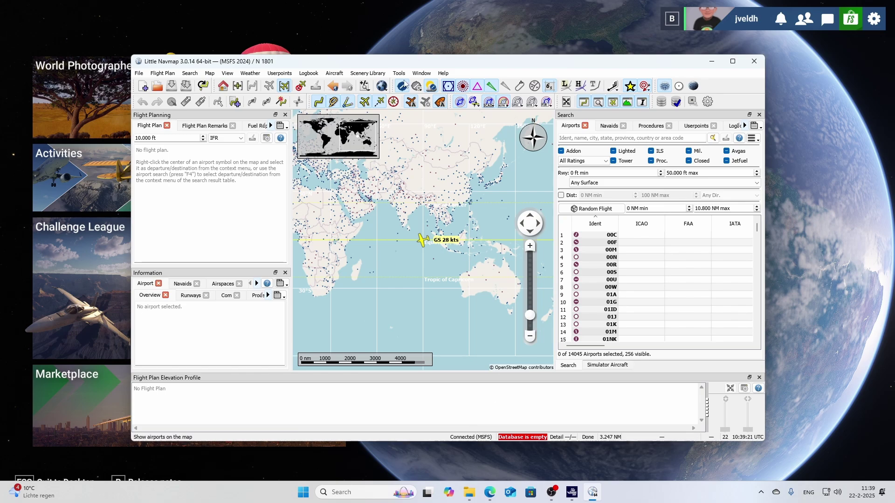
left_click(371, 75)
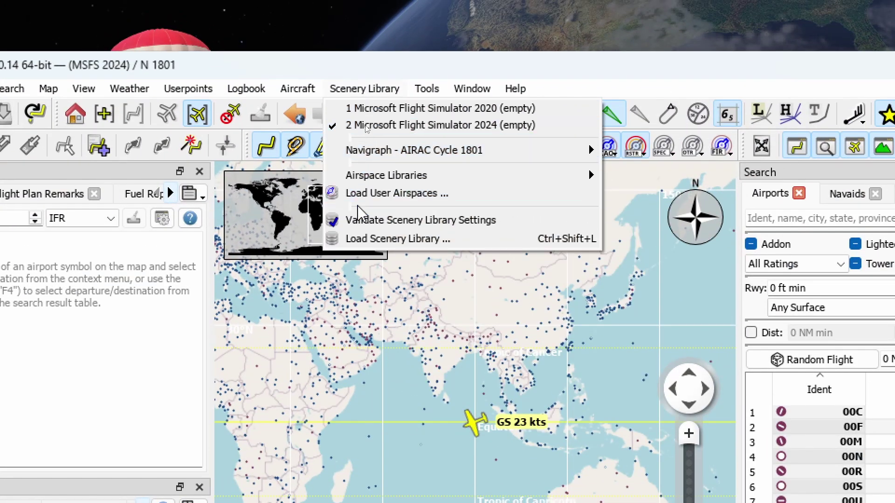
Step: Turn off Navigraph 'Select Automatically' and switch to 'Do not use Navigraph database'
mouse_move(385, 152)
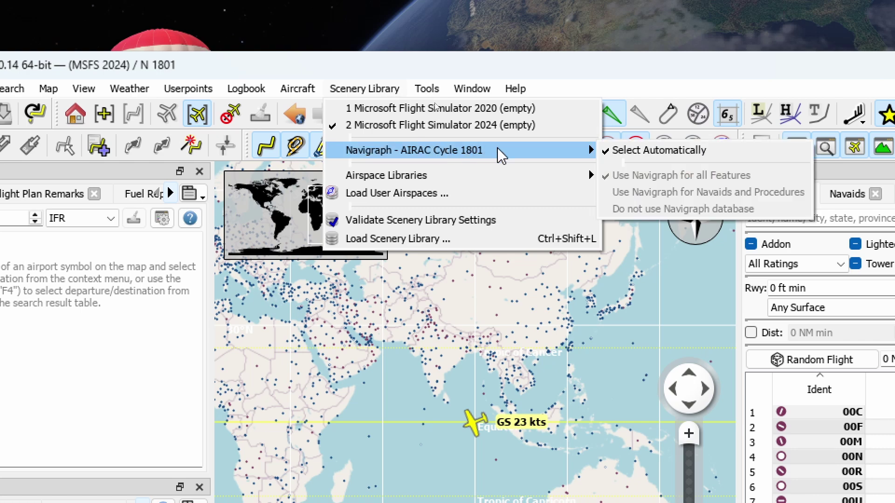
left_click(650, 157)
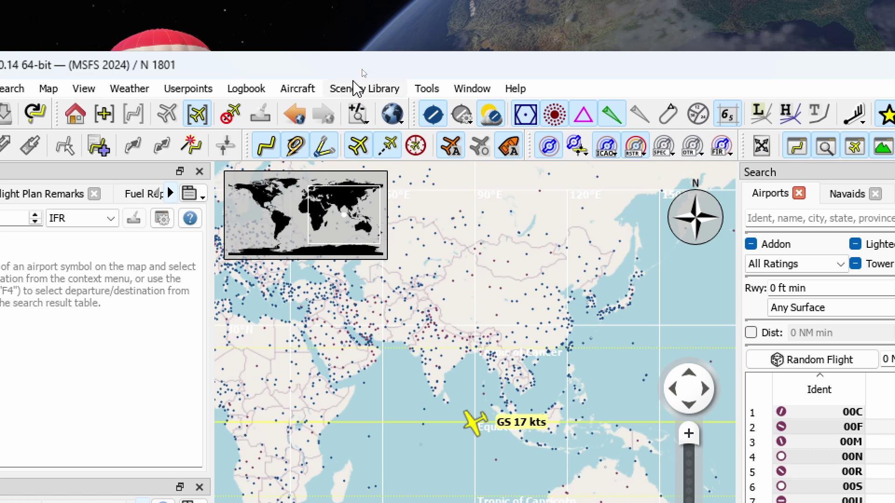
left_click(361, 89)
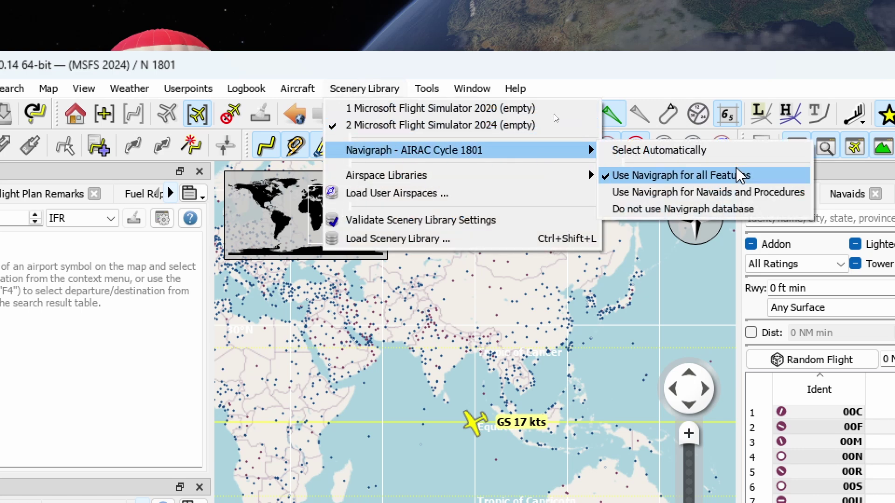
left_click(689, 209)
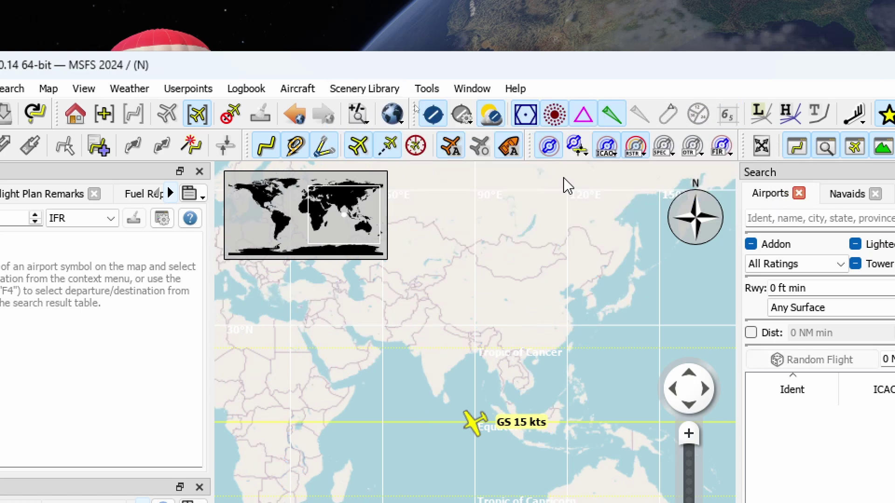
left_click(357, 87)
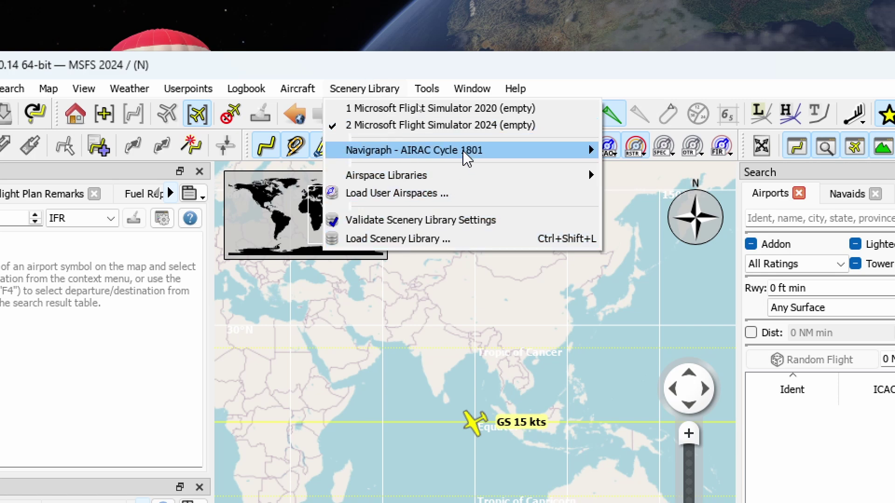
mouse_move(465, 153)
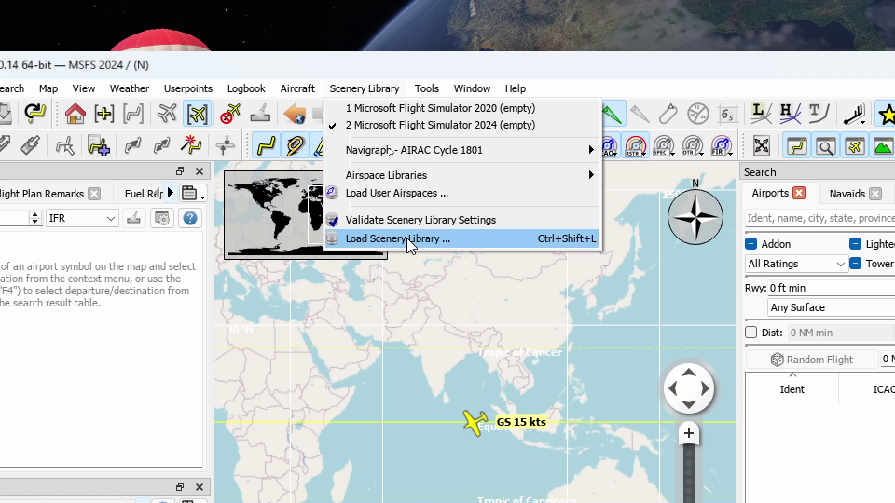
Step: Load the MSFS 2024 scenery library, acknowledging both notes, until 83,713 airports are found
left_click(410, 240)
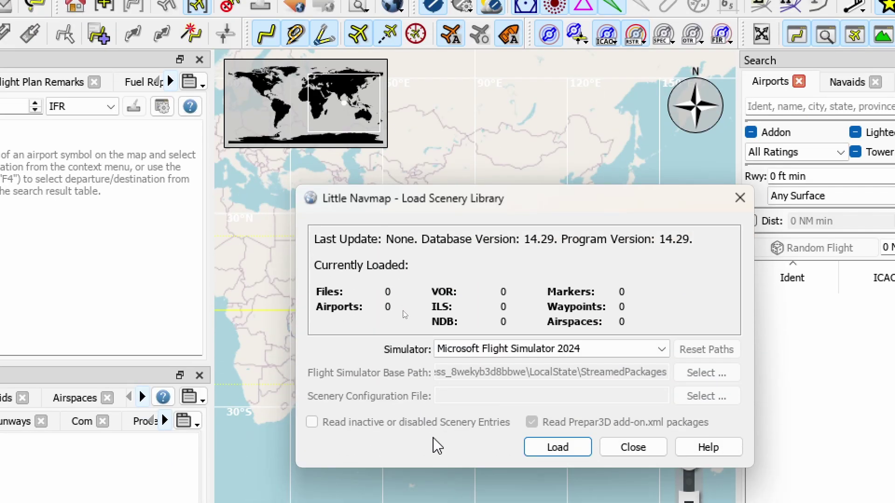
left_click(563, 448)
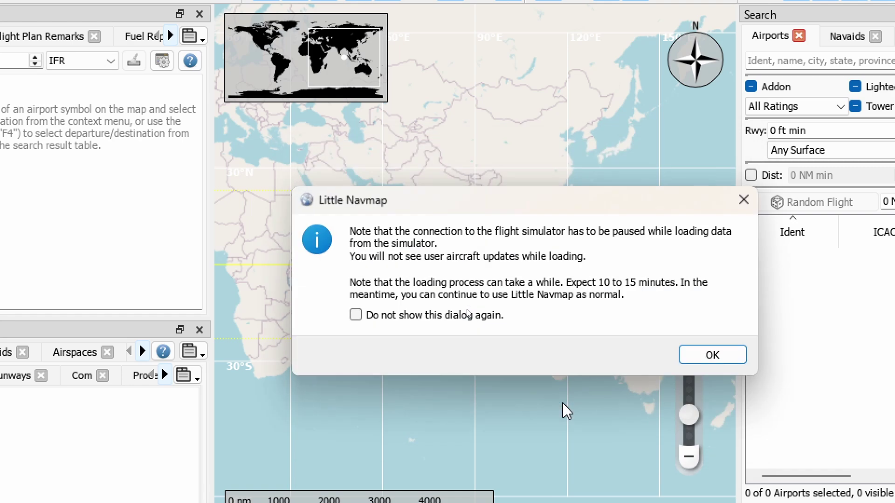
left_click(702, 354)
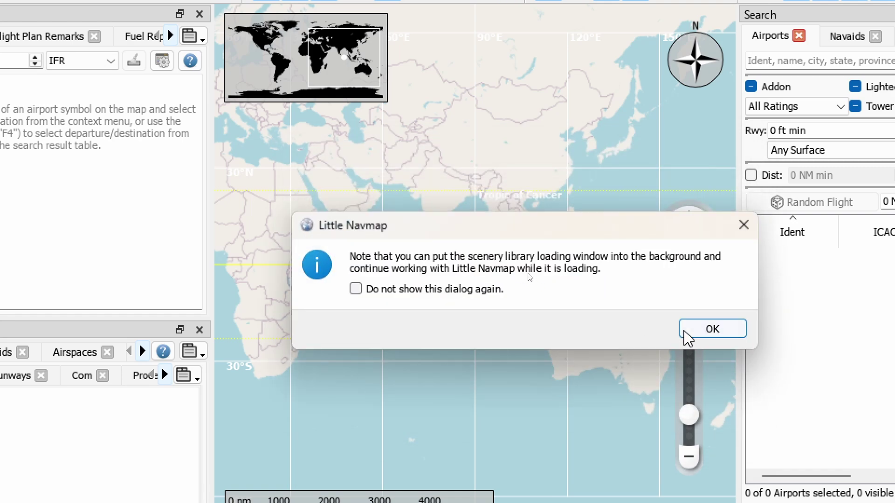
left_click(706, 335)
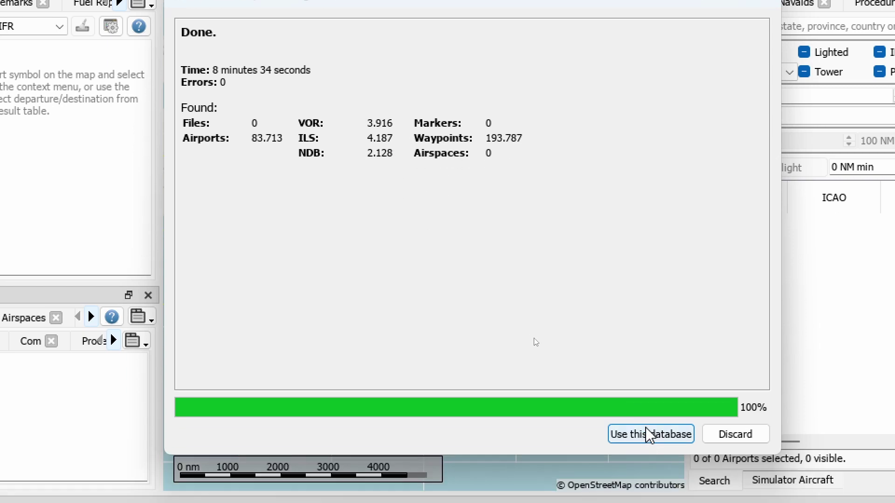
Step: Switch Little Navmap to the newly loaded database with 83713 airports
left_click(648, 433)
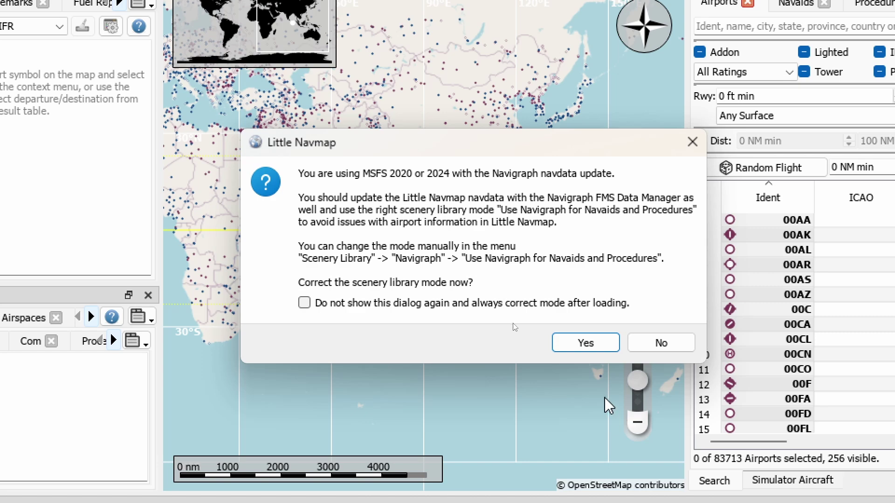